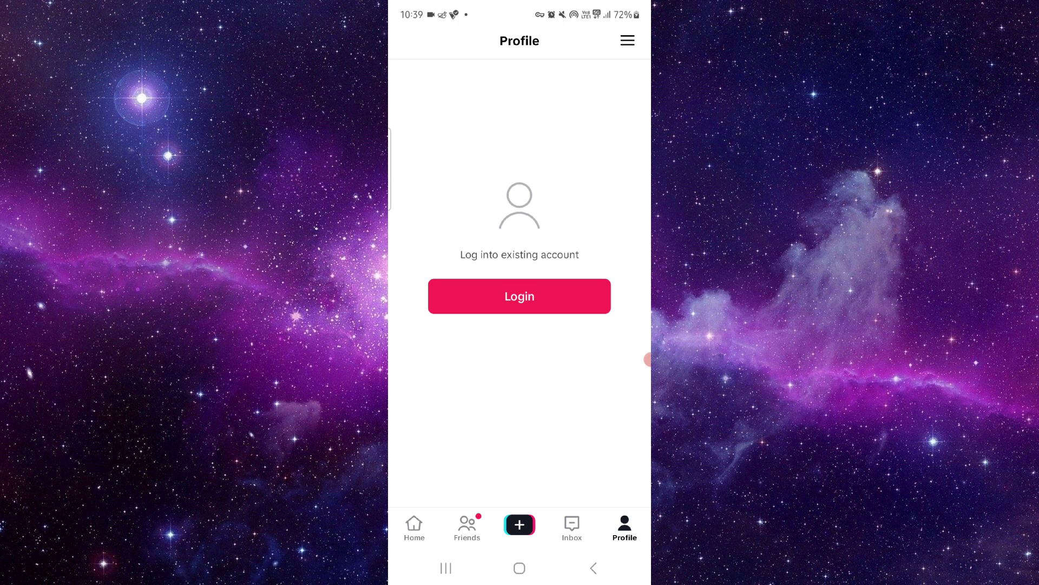
- View TikTok's 0.98 GB storage, dismiss the clear-data prompt, and return to TikTok's recent-apps card
{"action": "left_click", "coordinate": [446, 567]}
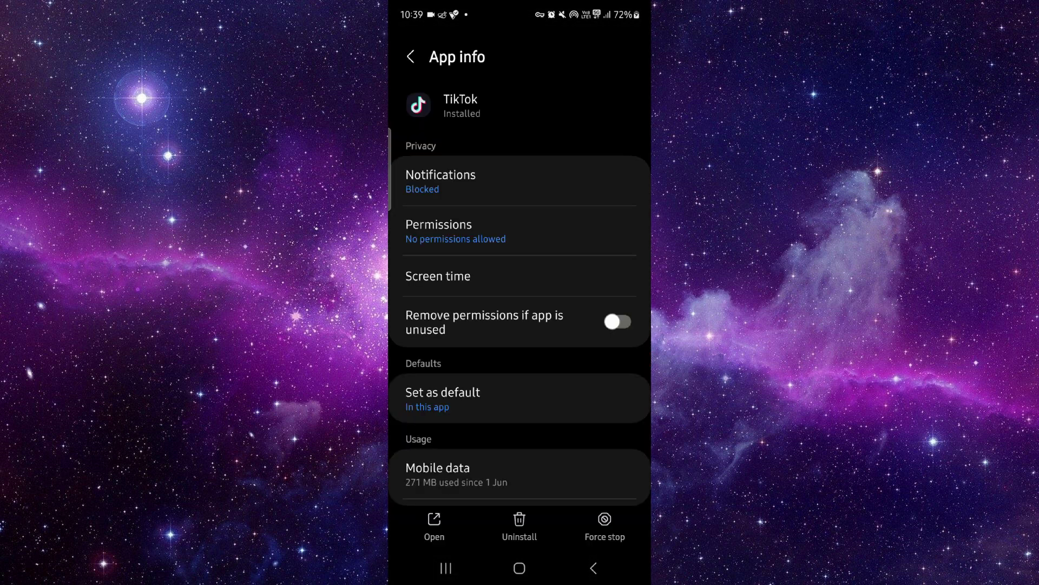
{"action": "scroll", "coordinate": [520, 325], "scroll_direction": "down", "scroll_amount": 5}
{"action": "left_click", "coordinate": [521, 299]}
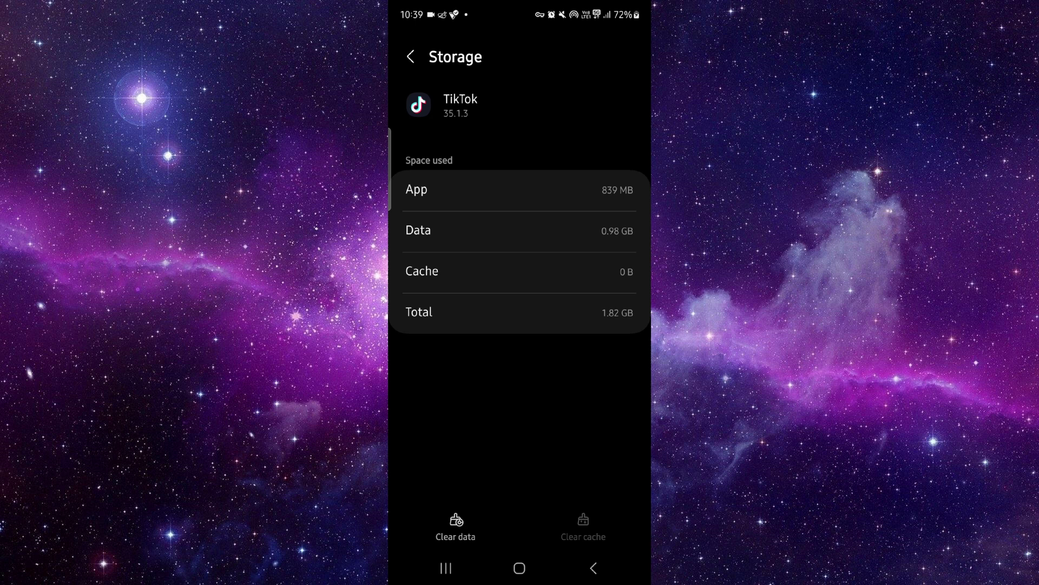
{"action": "left_click", "coordinate": [456, 527]}
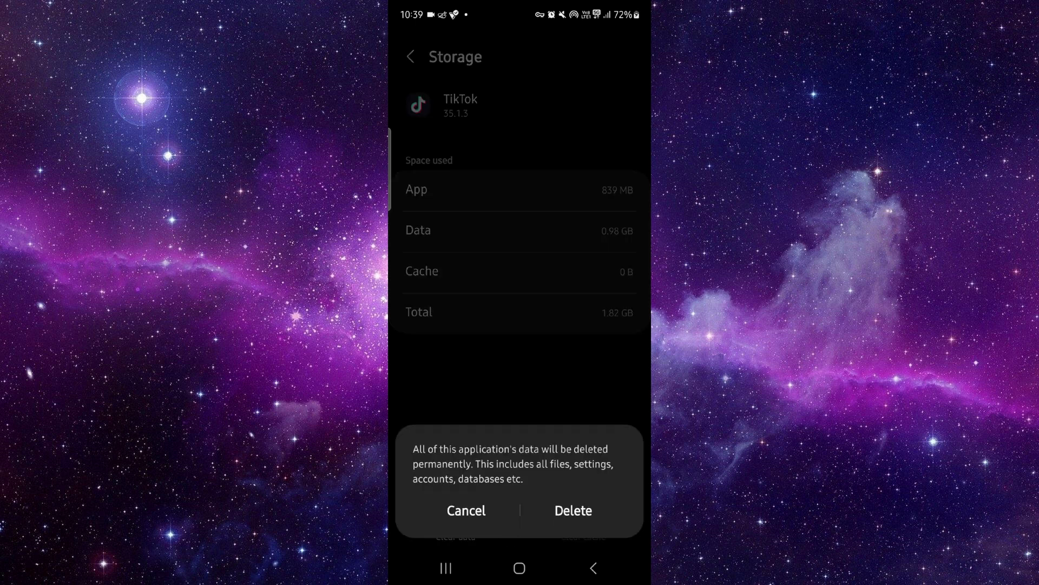
{"action": "left_click", "coordinate": [466, 510]}
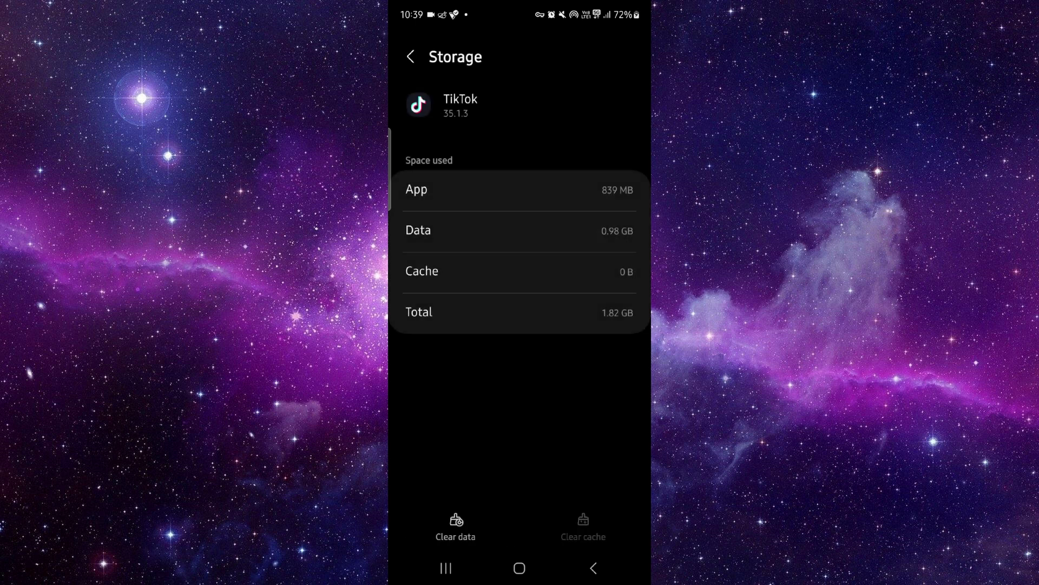
{"action": "left_click", "coordinate": [445, 567]}
{"action": "mouse_move", "coordinate": [568, 260]}
{"action": "left_mouse_down"}
{"action": "mouse_move", "coordinate": [455, 261]}
{"action": "mouse_move", "coordinate": [585, 260]}
{"action": "left_mouse_up"}
- Reopen TikTok full screen from its recent-apps card, landing on the Profile login prompt
{"action": "left_click", "coordinate": [520, 244]}
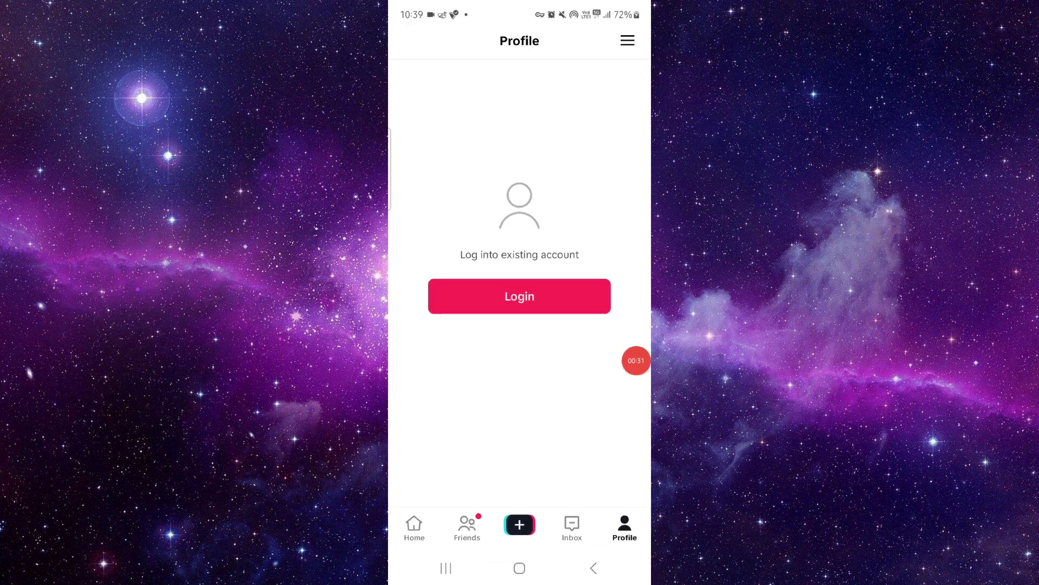